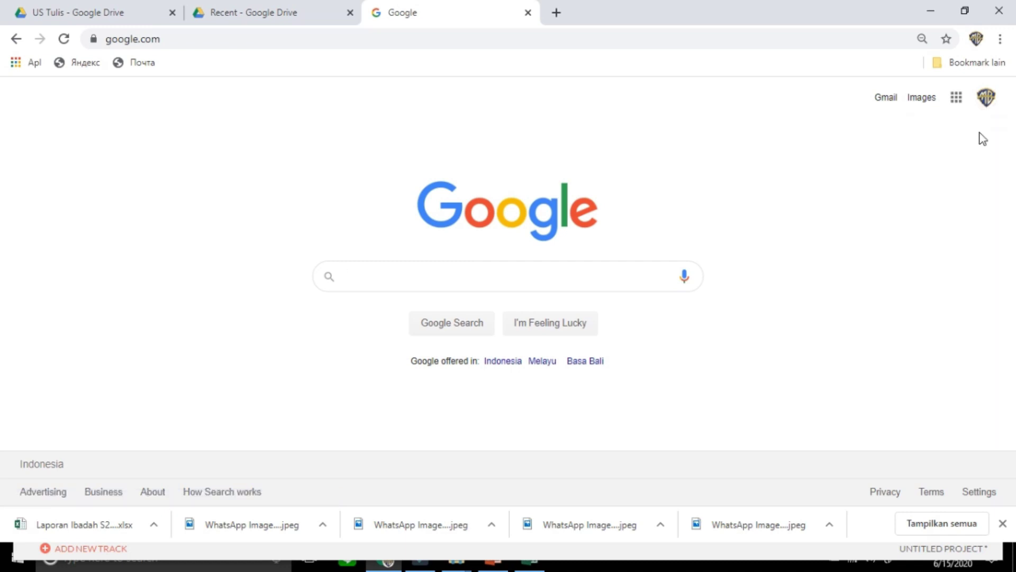
Open Google Drive from the Google homepage and list the recent files.
click(956, 106)
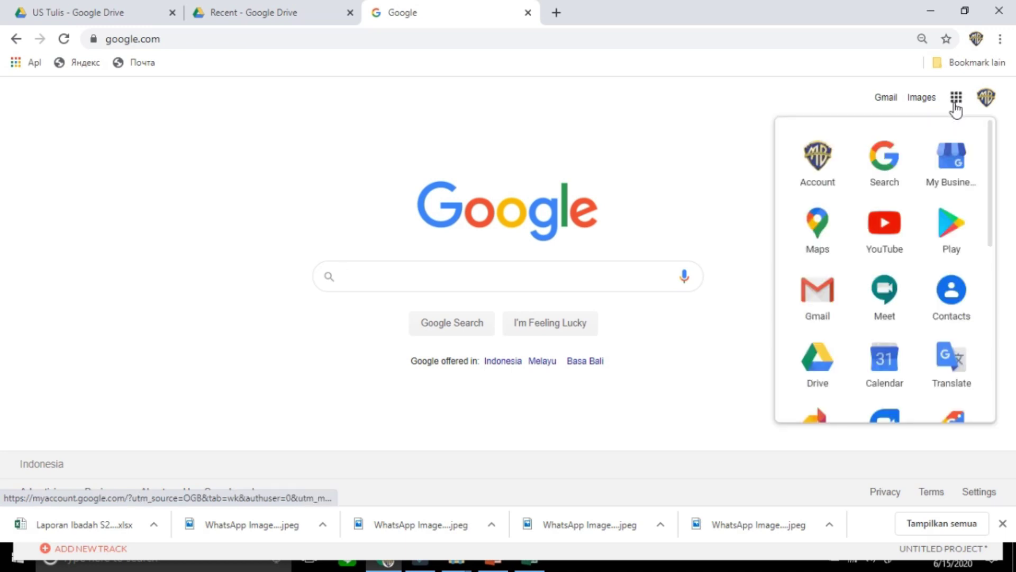
click(826, 381)
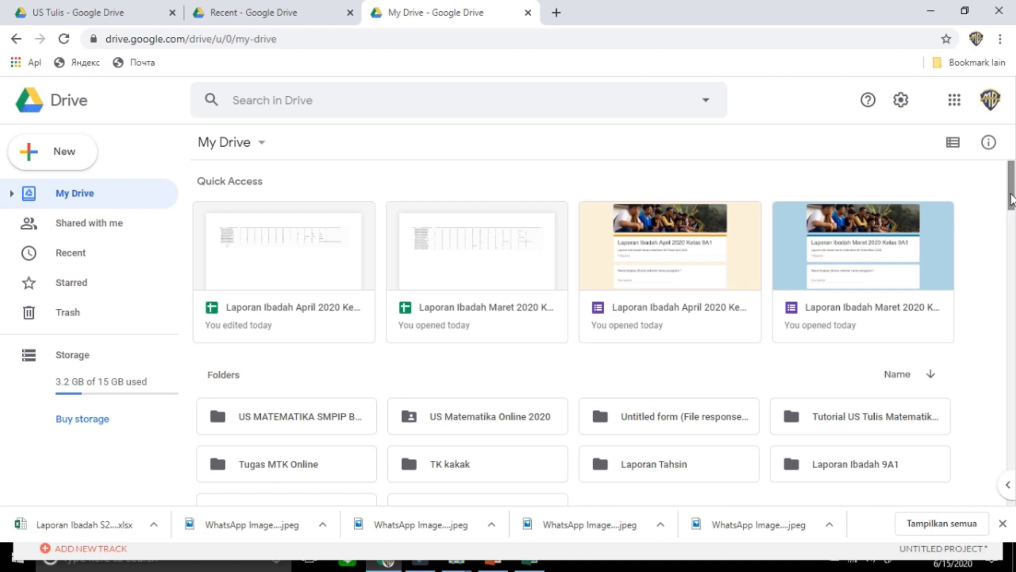
mouse_move(1011, 199)
mouse_down()
mouse_move(1011, 221)
mouse_move(1011, 191)
mouse_up()
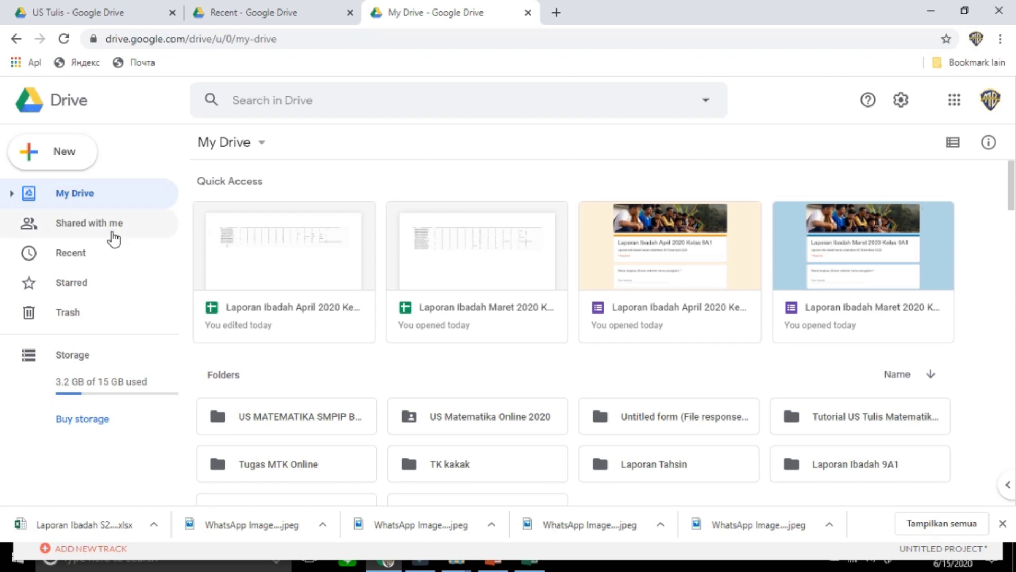
click(70, 253)
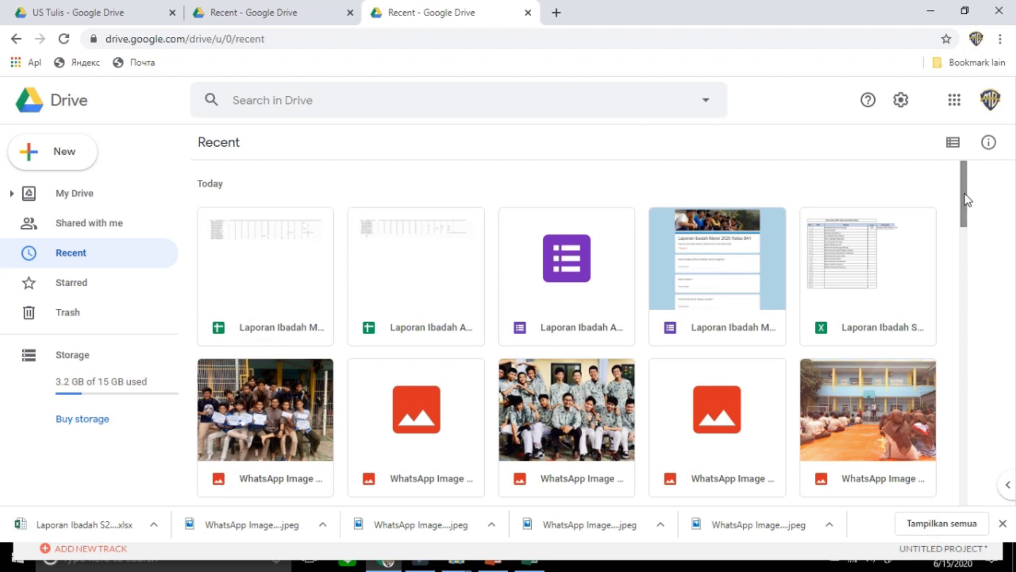
Find the US MATEMATIKA SMPIP BAITUL MAAL 2020 form among the recent files and review its sharing settings and editors.
scroll(967, 212, down, 2)
drag(967, 212, 911, 365)
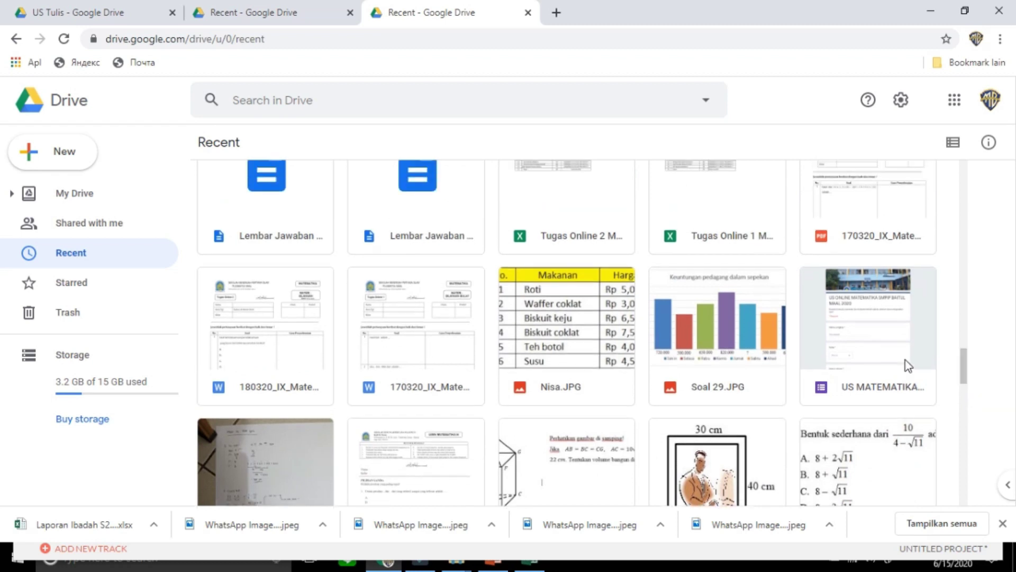
right_click(838, 355)
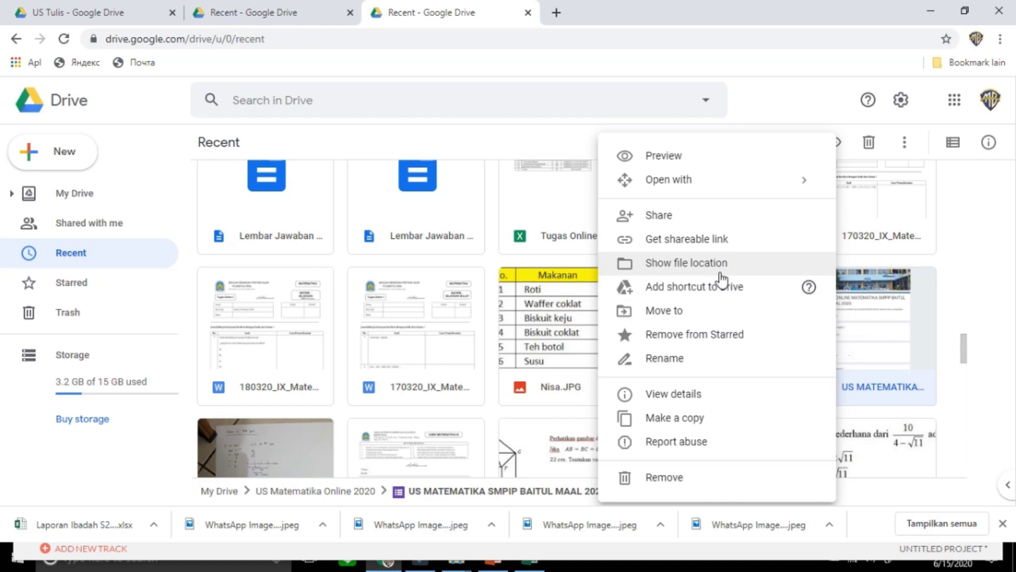
click(665, 217)
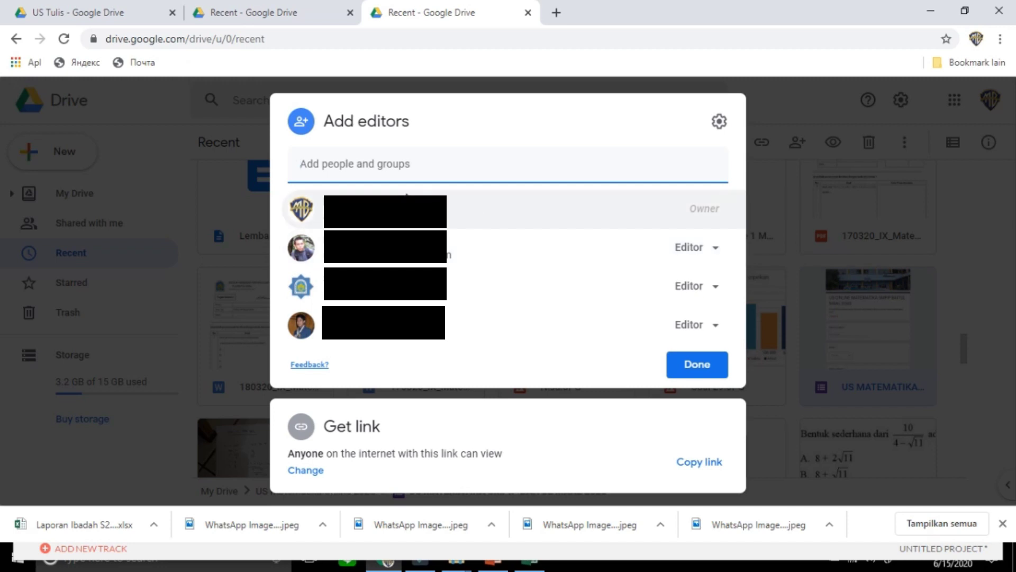
mouse_move(406, 201)
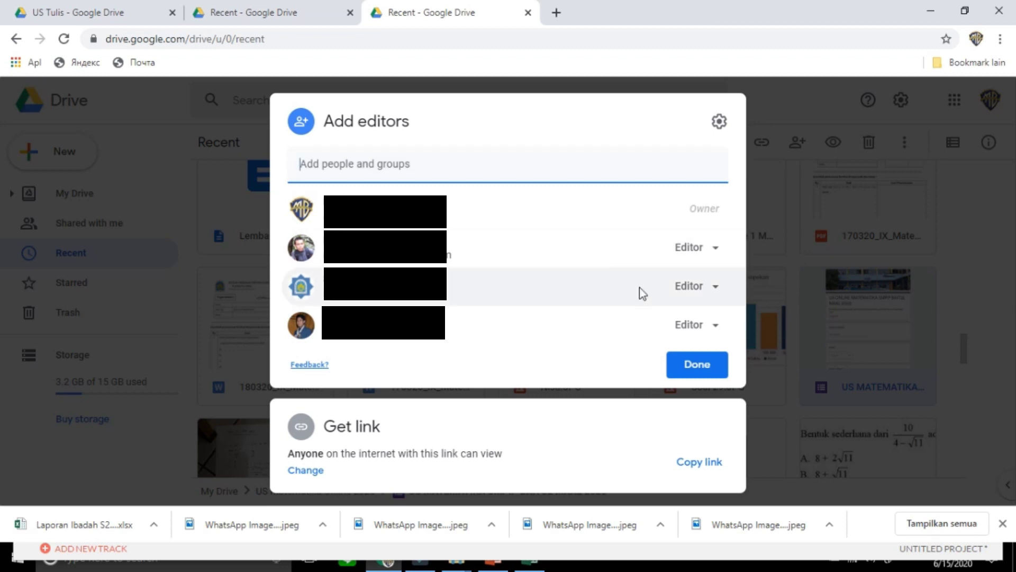
click(690, 367)
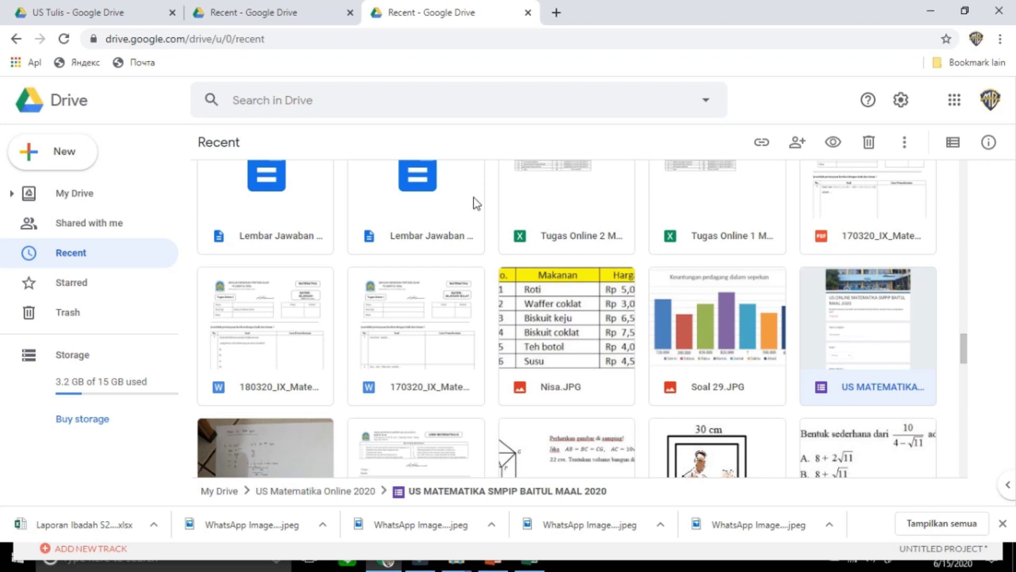
Go from the opened US Tulis folder up through its parent folders to Server SMPIP BM Semester 2 TA 1920.
click(293, 15)
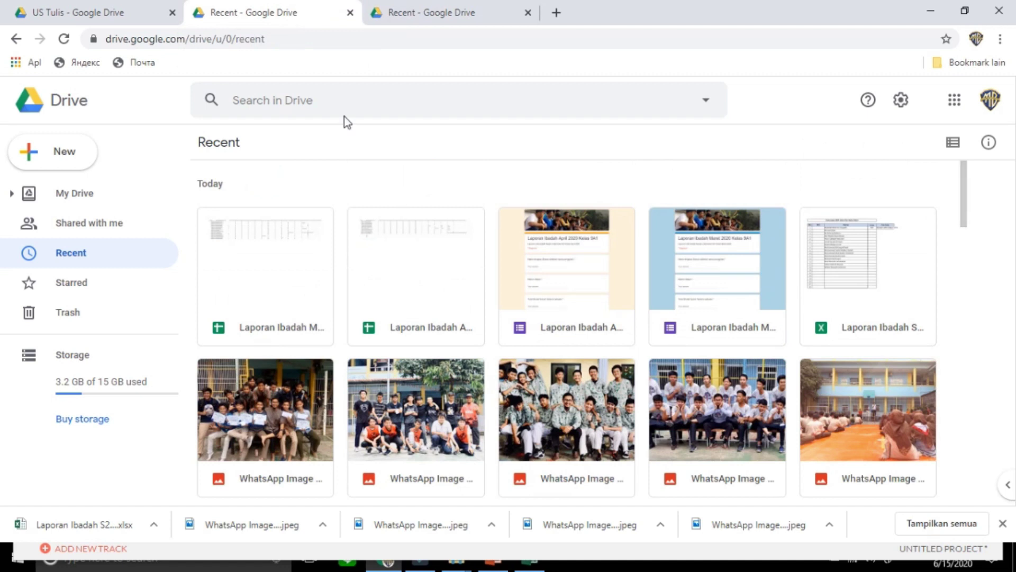
click(126, 15)
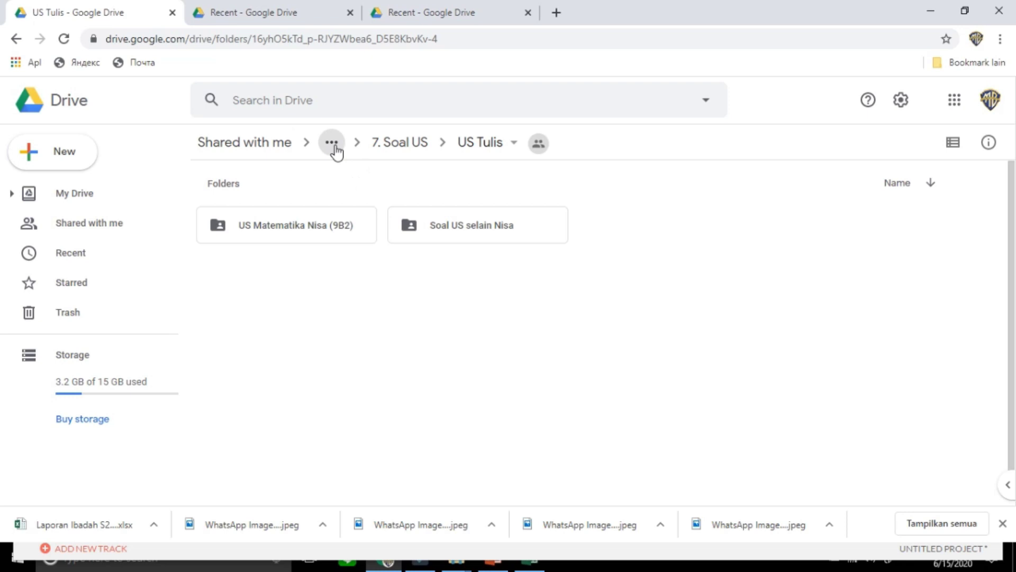
click(386, 149)
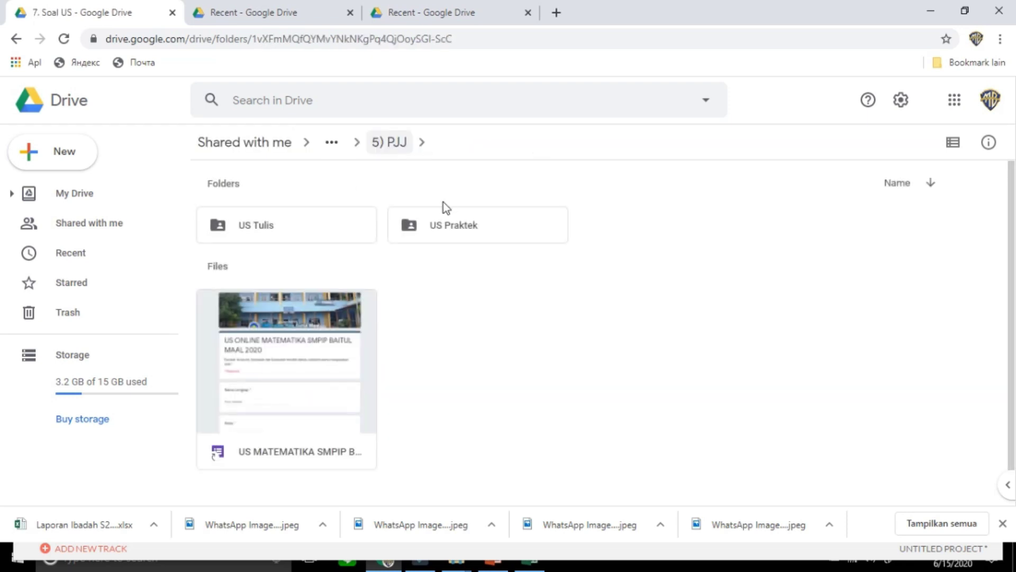
click(392, 151)
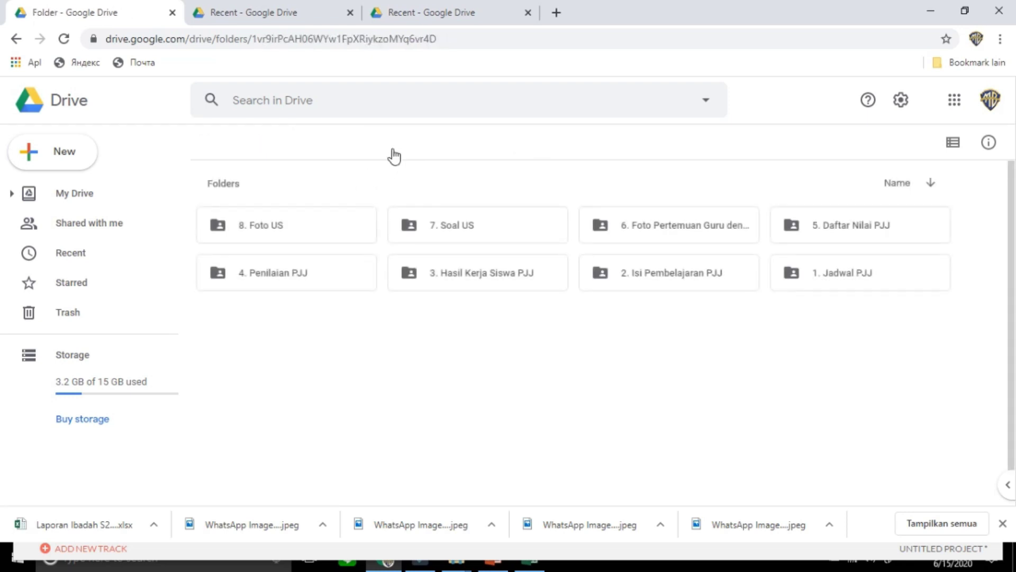
click(421, 150)
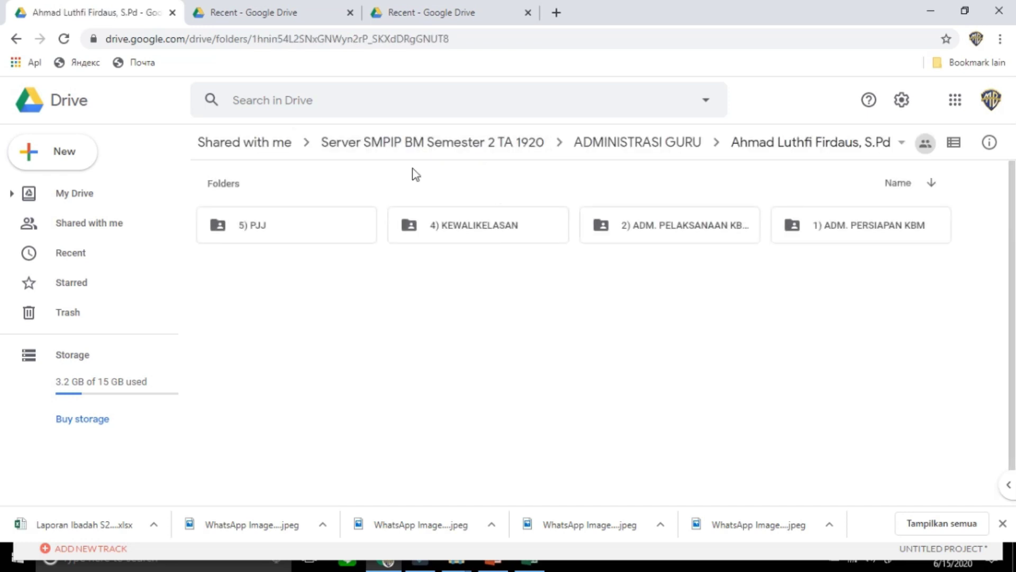
click(439, 149)
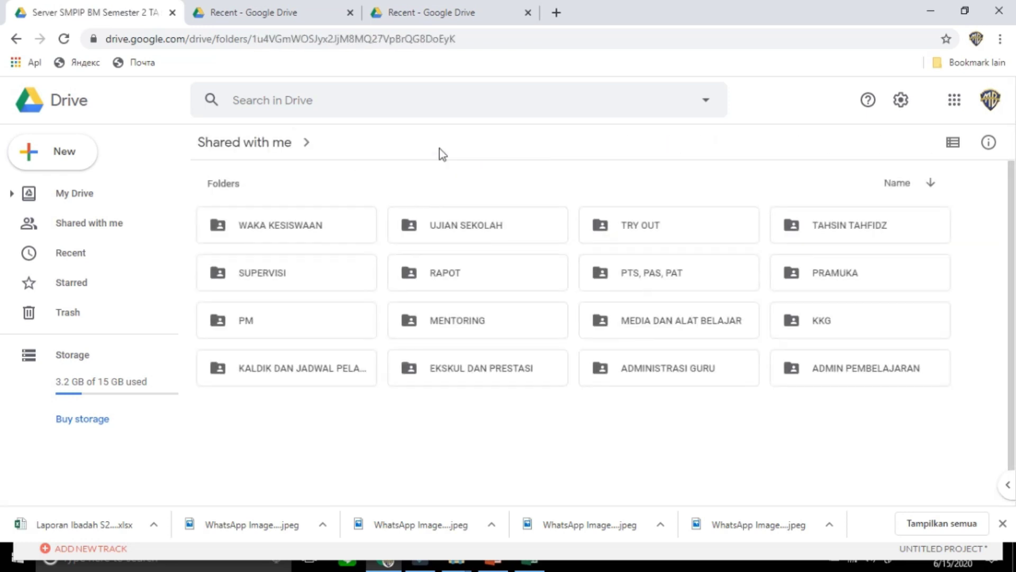
Follow the folder path through ADMINISTRASI GURU, the teacher's own folder, 5) PJJ and 7. Soal US into US Tulis.
double_click(664, 373)
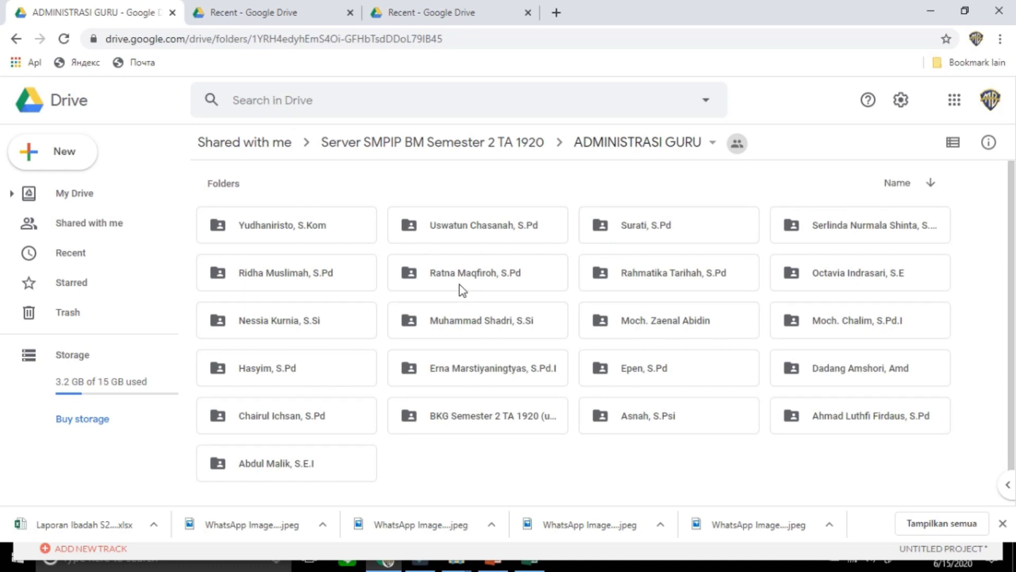
double_click(827, 415)
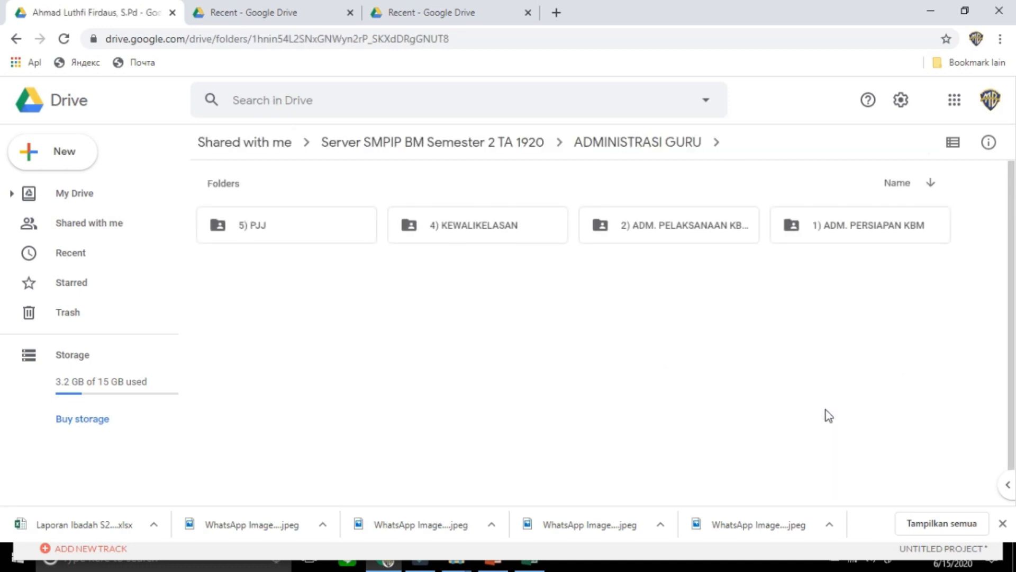
click(306, 233)
double_click(310, 237)
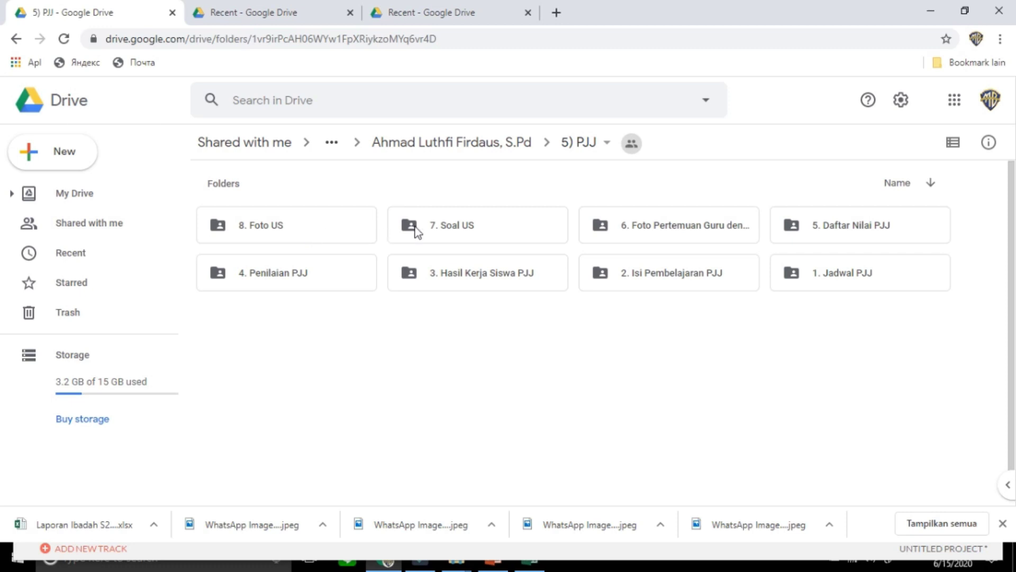
double_click(468, 224)
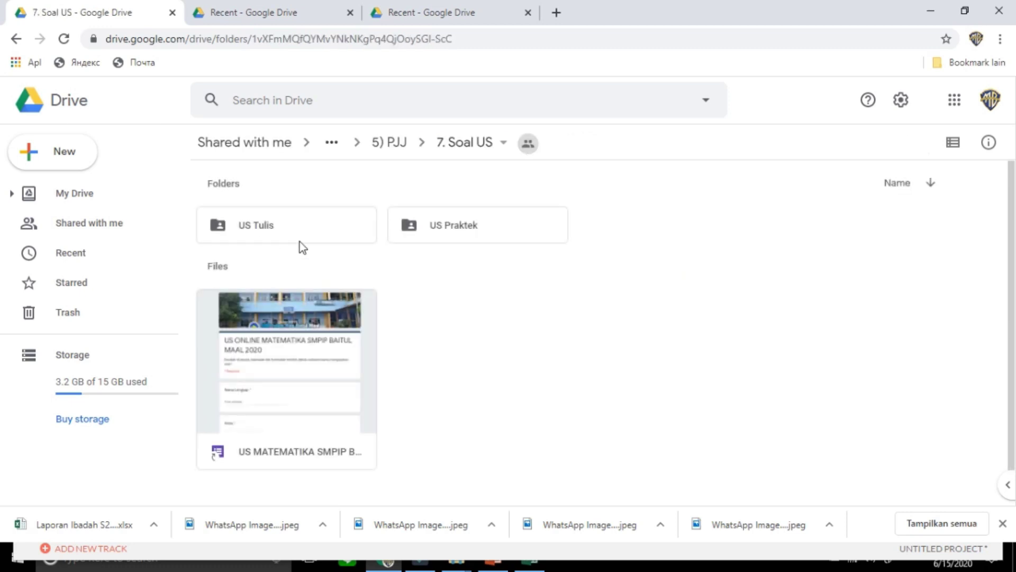
double_click(300, 230)
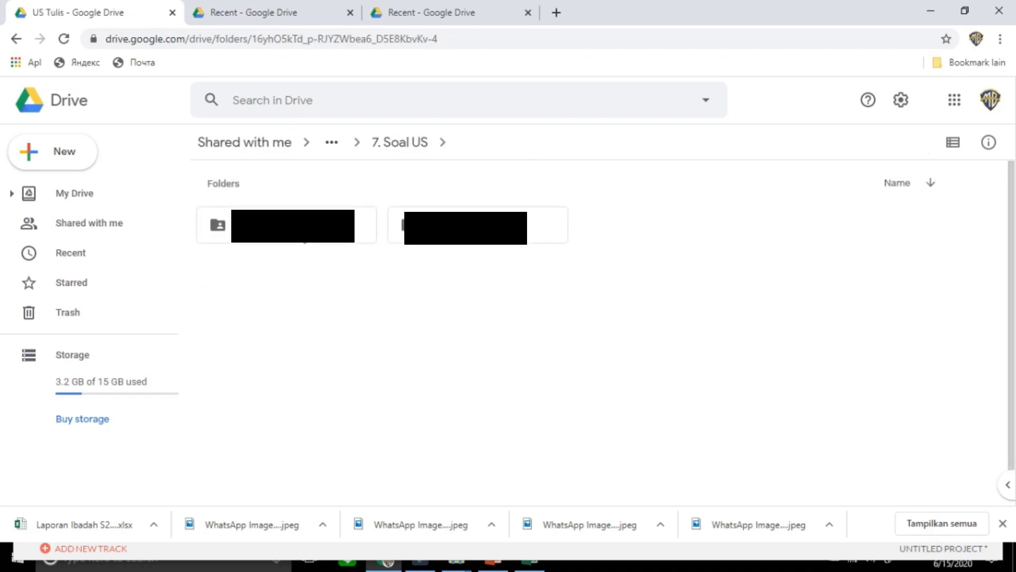
Close the duplicate Recent tab and start a shortcut for the US MATEMATIKA form, browsing to shared folder Server SMPIP BM Semester 2 TA 1920.
key(ctrl+Tab)
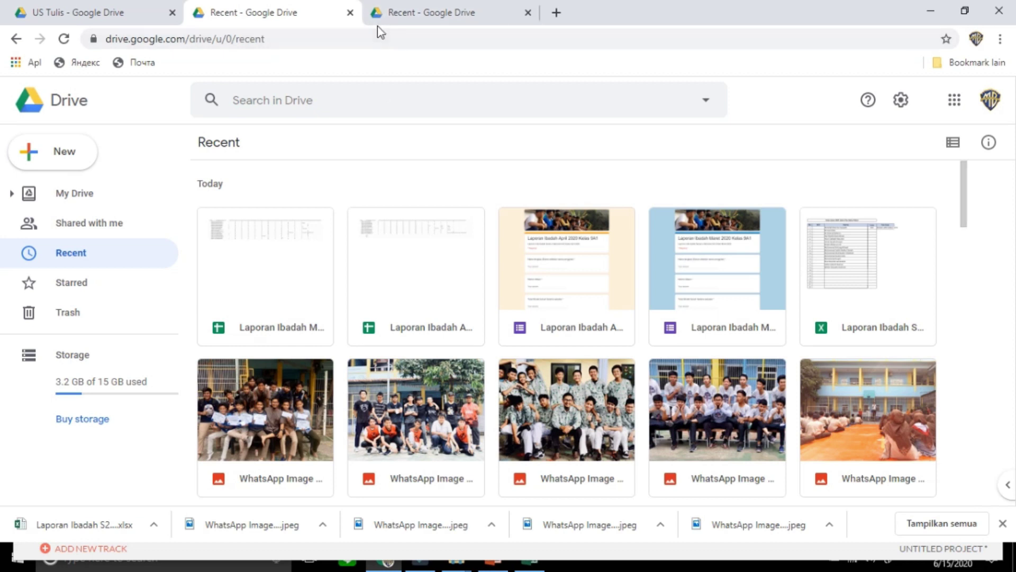
click(351, 12)
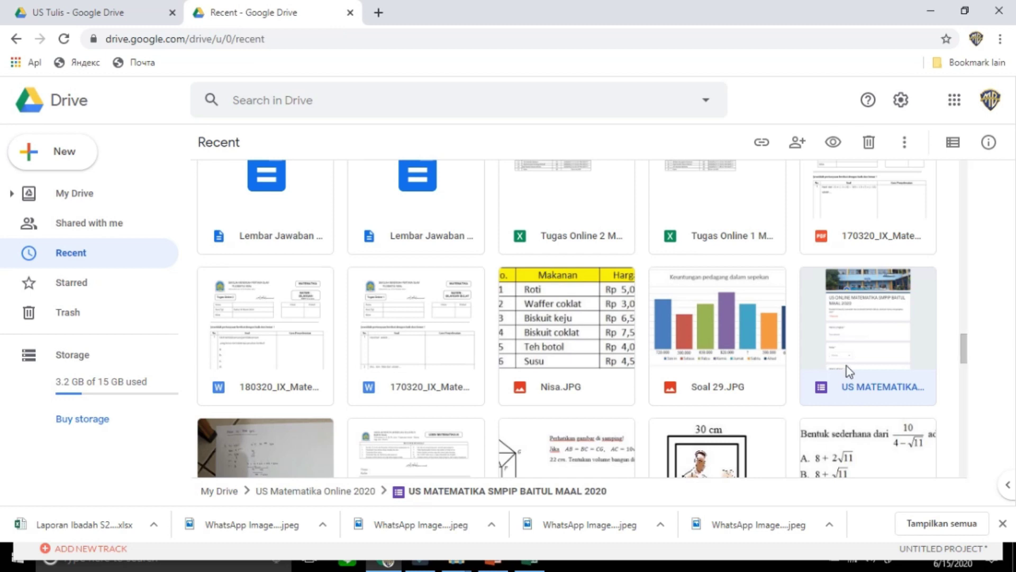
right_click(891, 353)
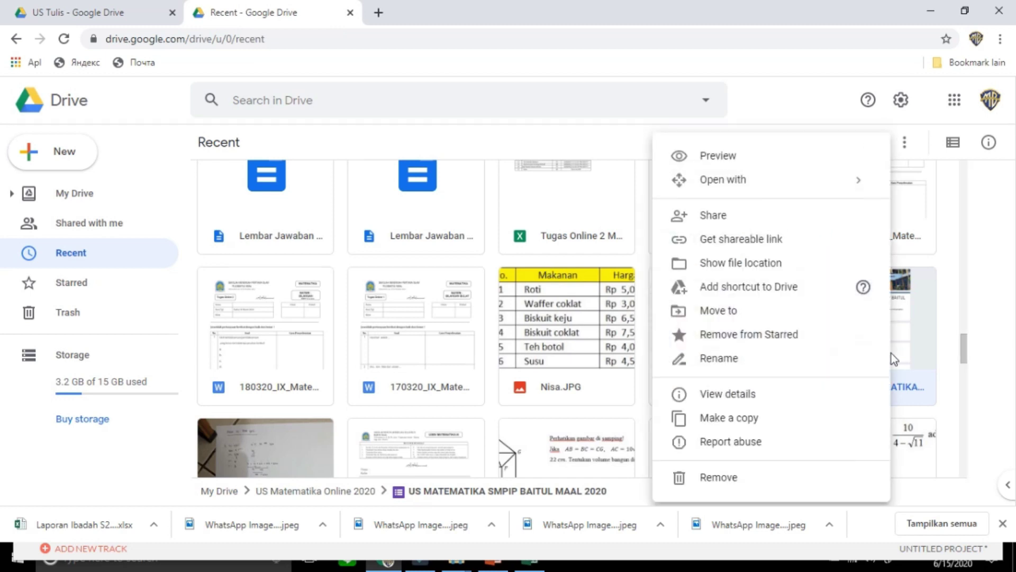
click(758, 290)
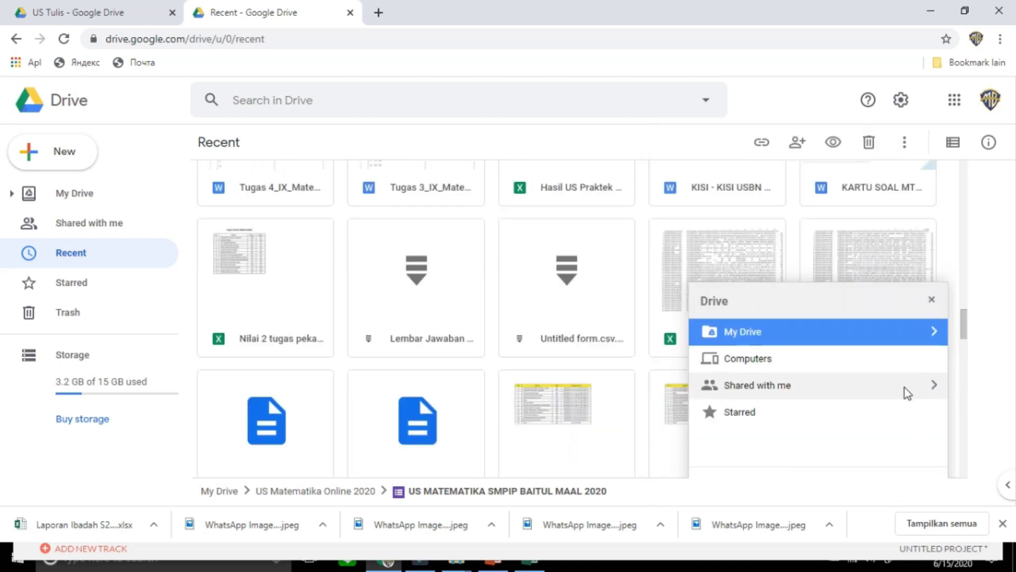
click(934, 393)
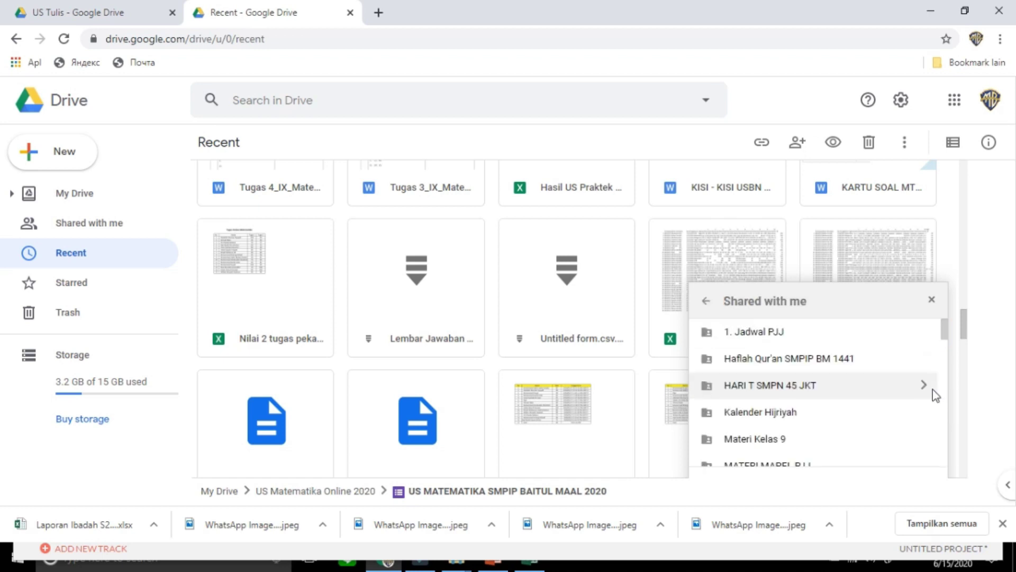
drag(946, 339, 948, 367)
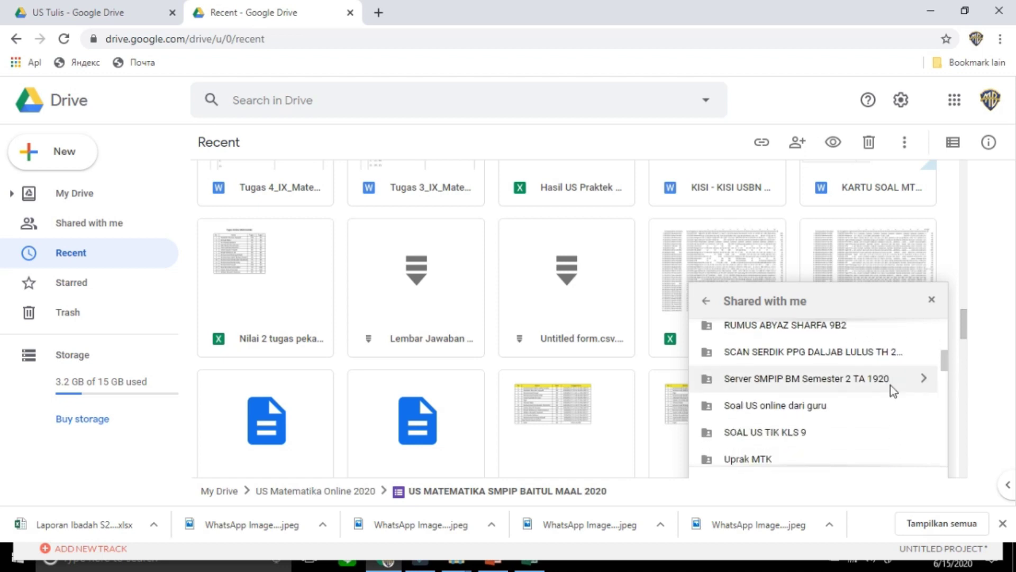
click(924, 379)
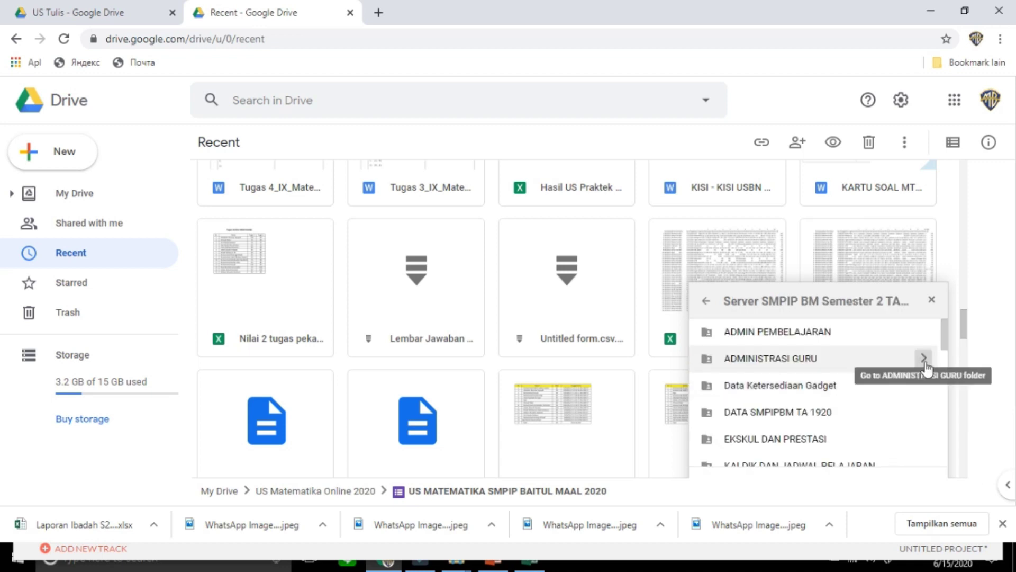
Choose US Tulis under ADMINISTRASI GURU, the teacher's folder, 5) PJJ and 7. Soal US as destination and add the form's shortcut there.
click(924, 360)
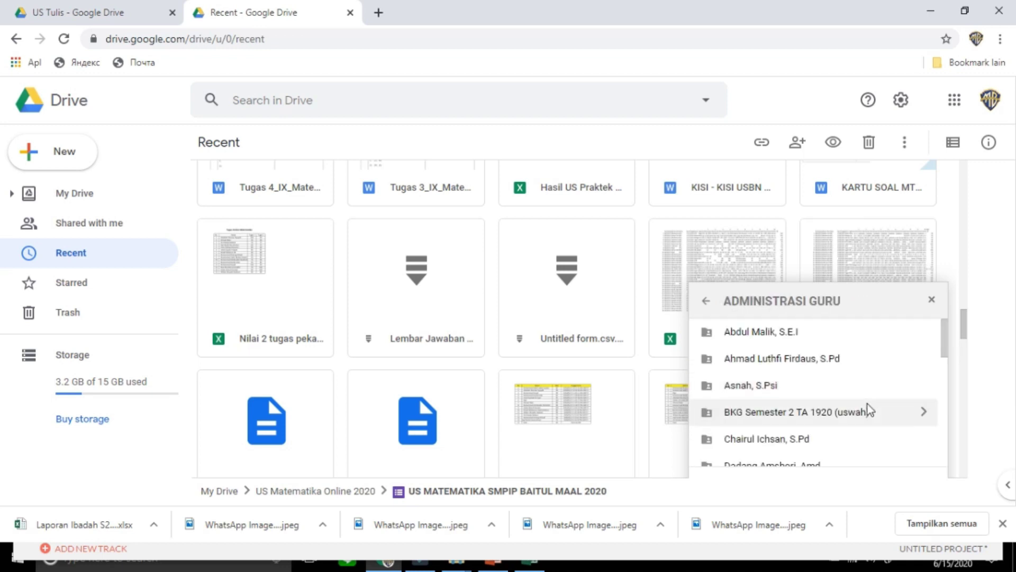
click(924, 360)
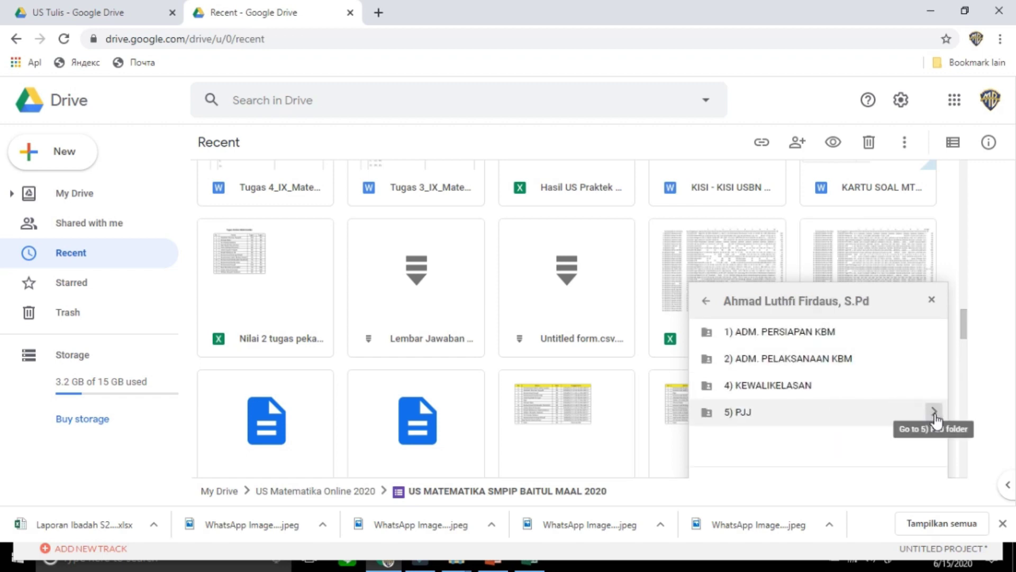
click(934, 416)
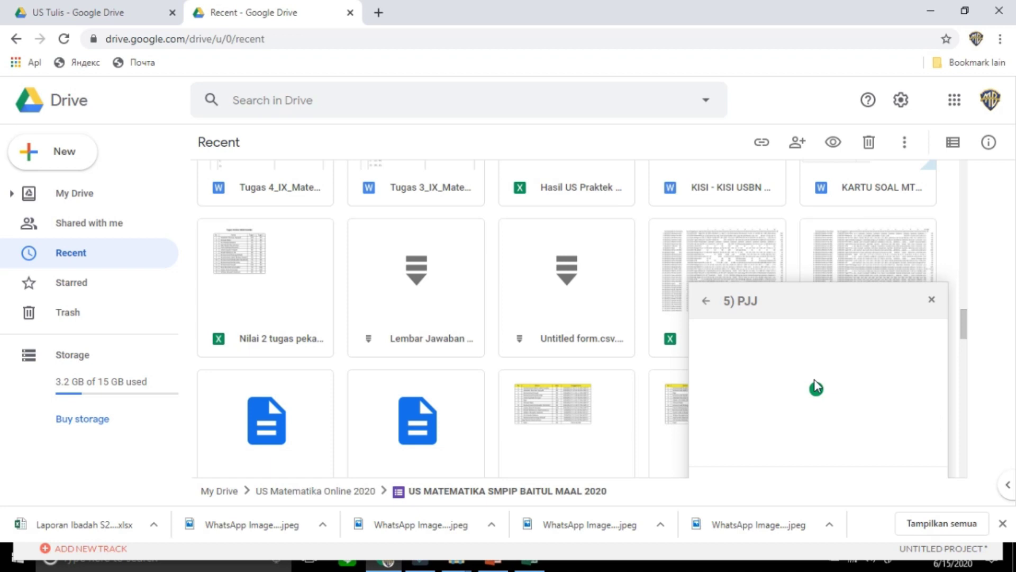
drag(948, 359, 948, 412)
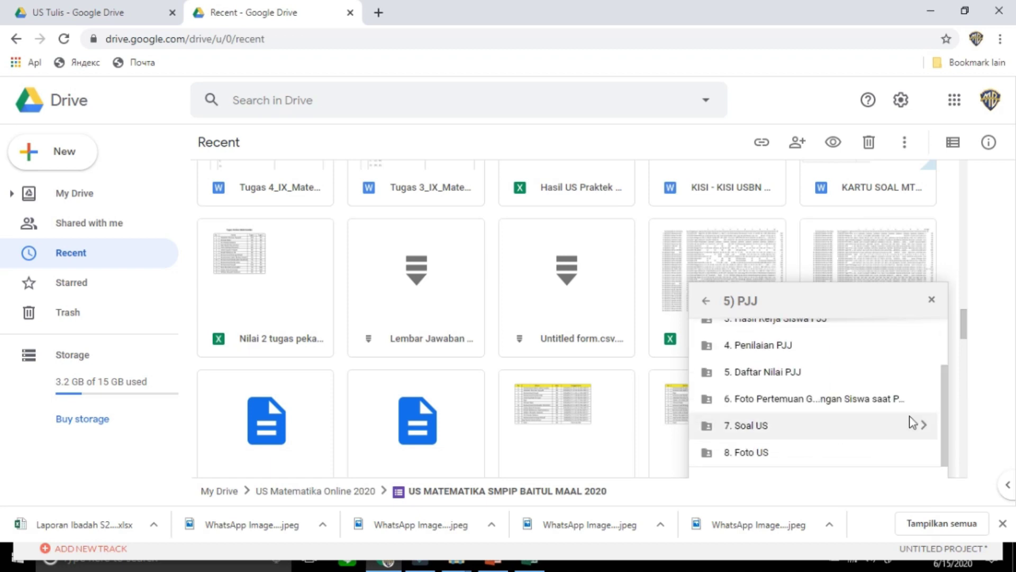
click(925, 425)
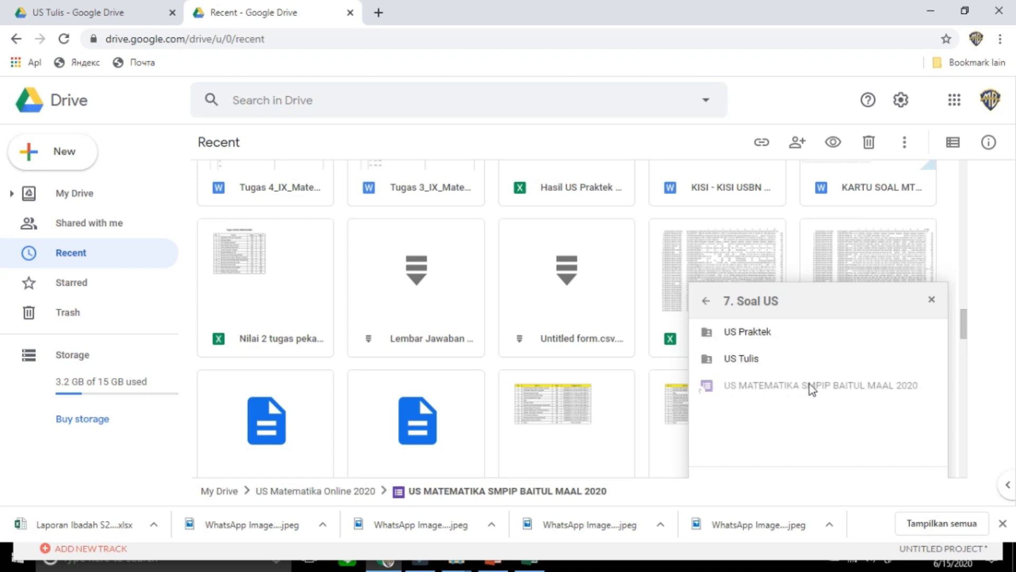
double_click(756, 359)
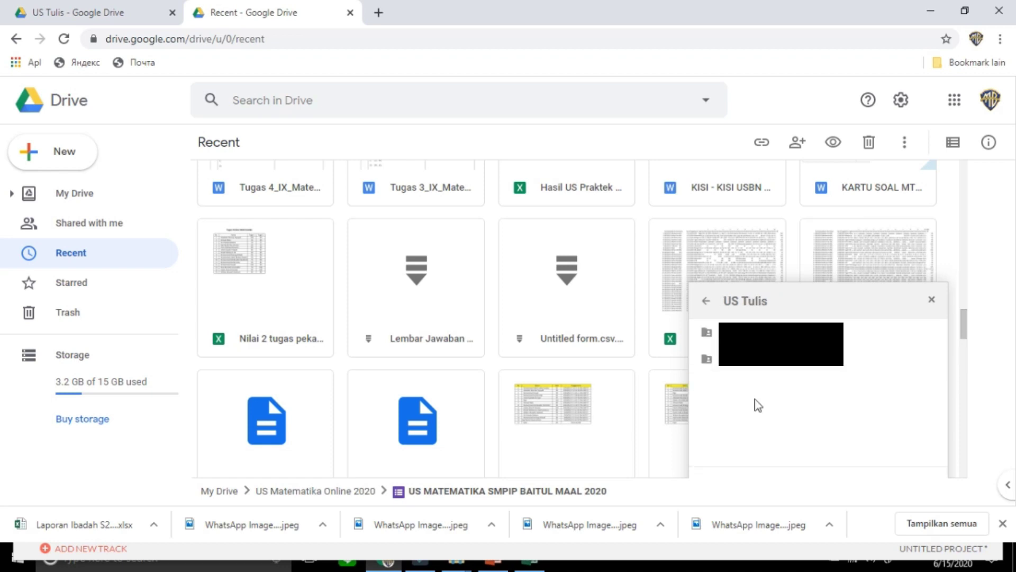
key(Return)
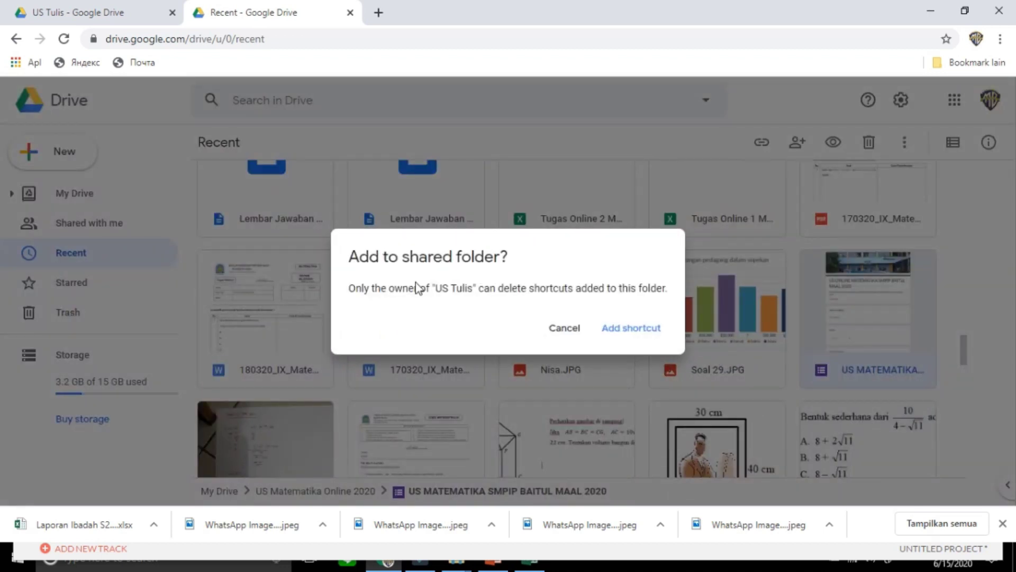
click(615, 324)
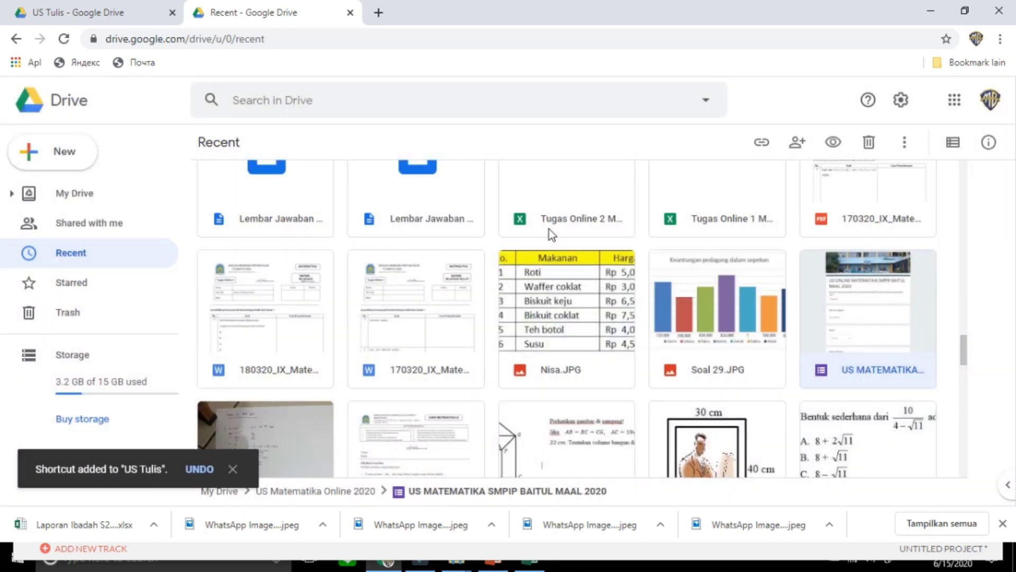
Check the US Tulis folder for the form's shortcut and return to the recent files.
click(77, 12)
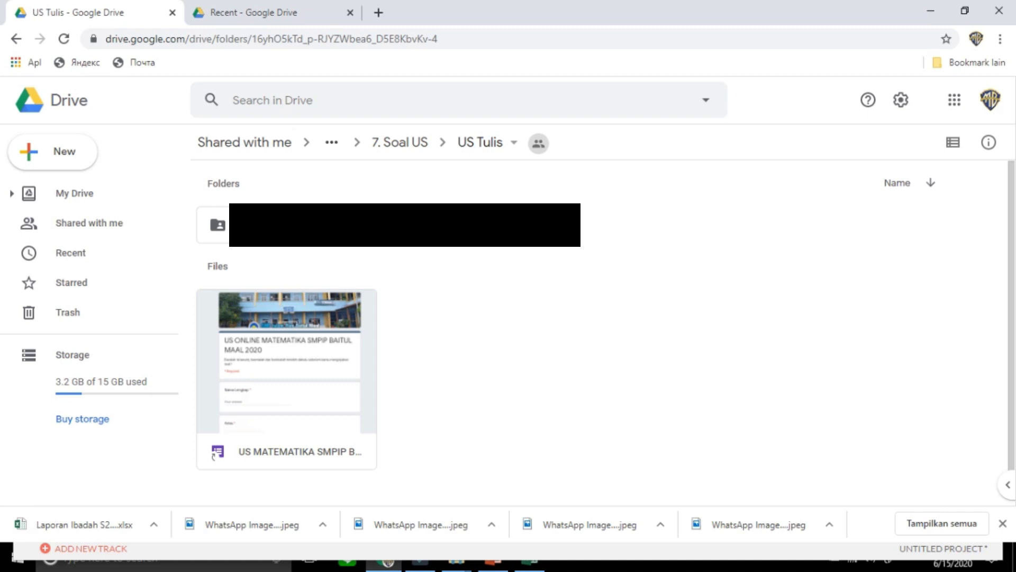
click(198, 16)
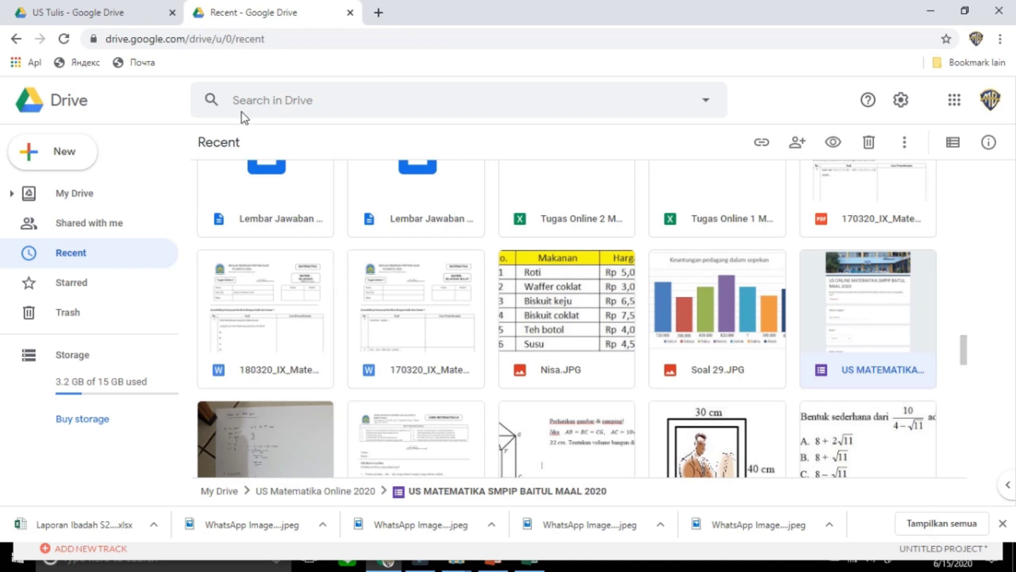
click(113, 16)
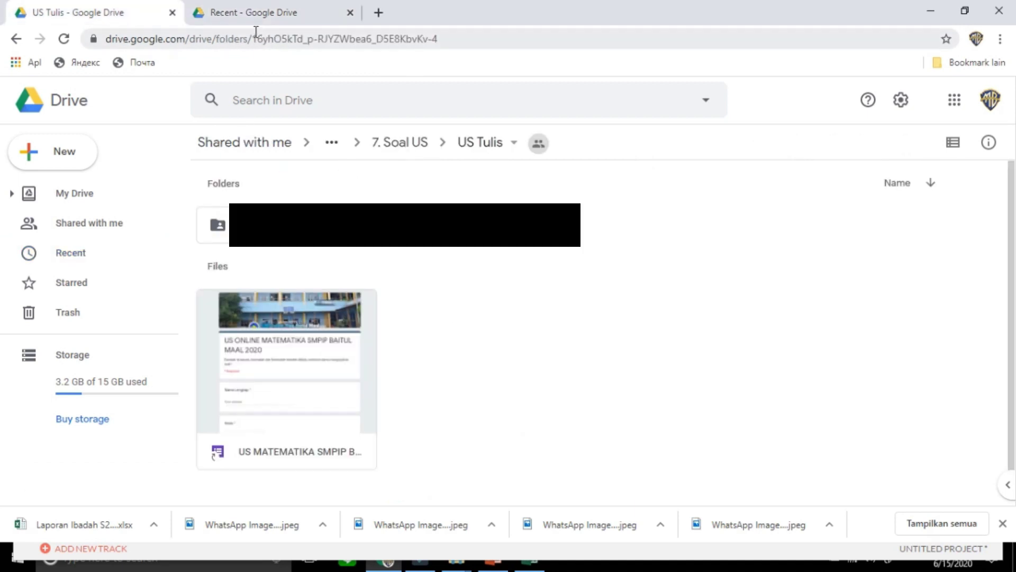
click(217, 21)
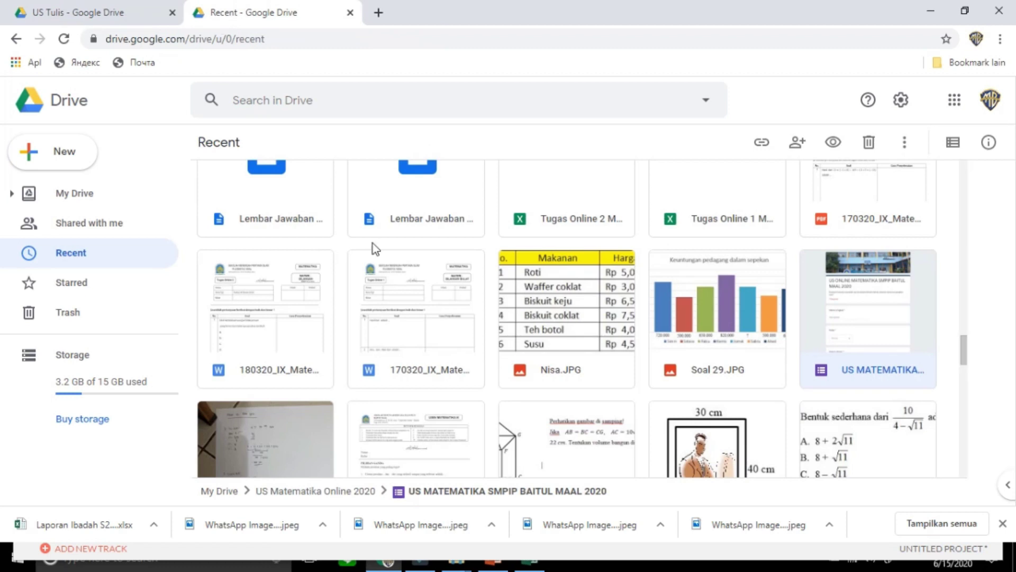